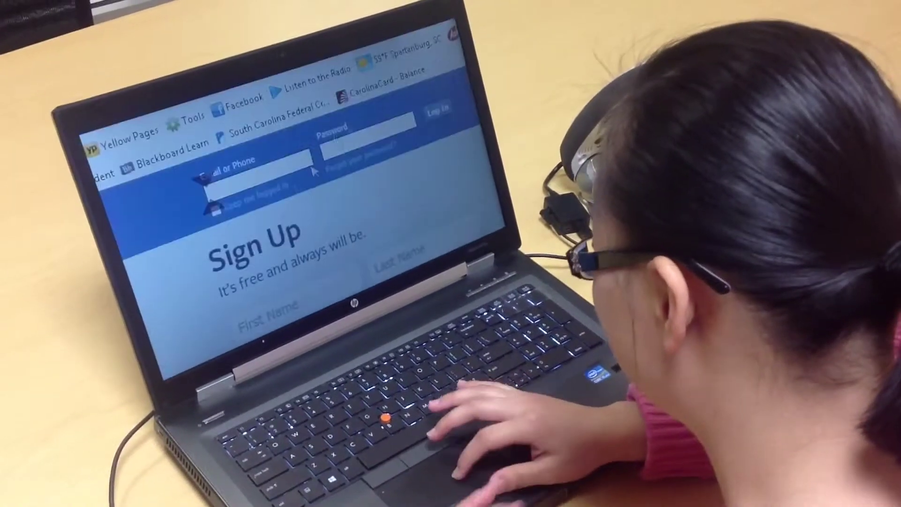
# Step: Log in, open a group photo of three people from the profile, and show ZoomText's settings
pyautogui.click(440, 110)
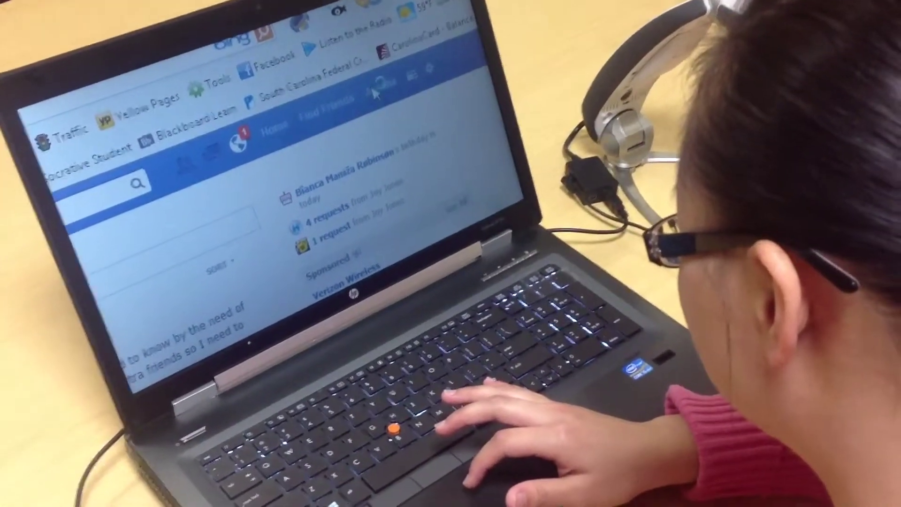
pyautogui.click(372, 97)
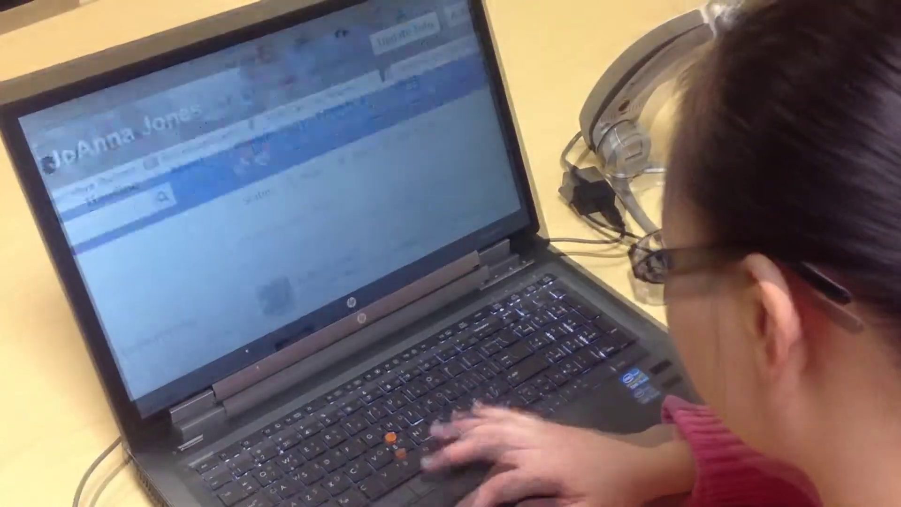
pyautogui.scroll(-3, 212, 141)
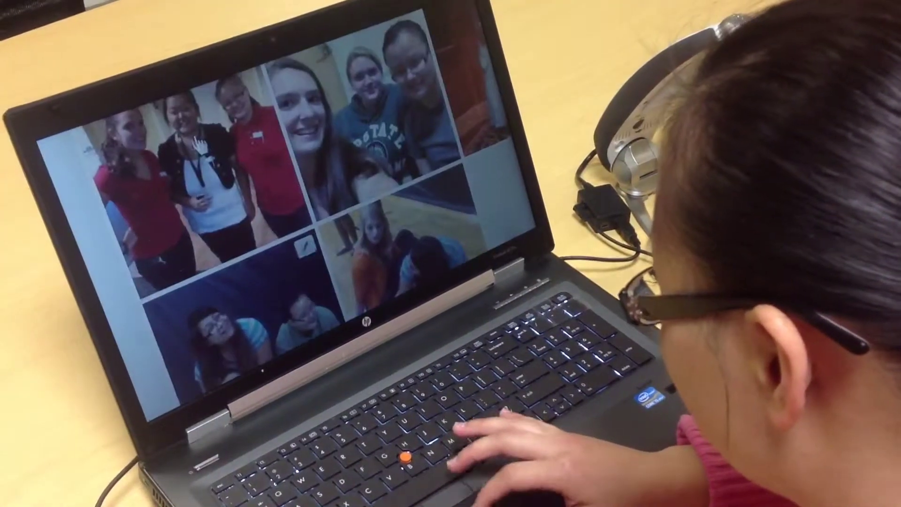
pyautogui.click(200, 144)
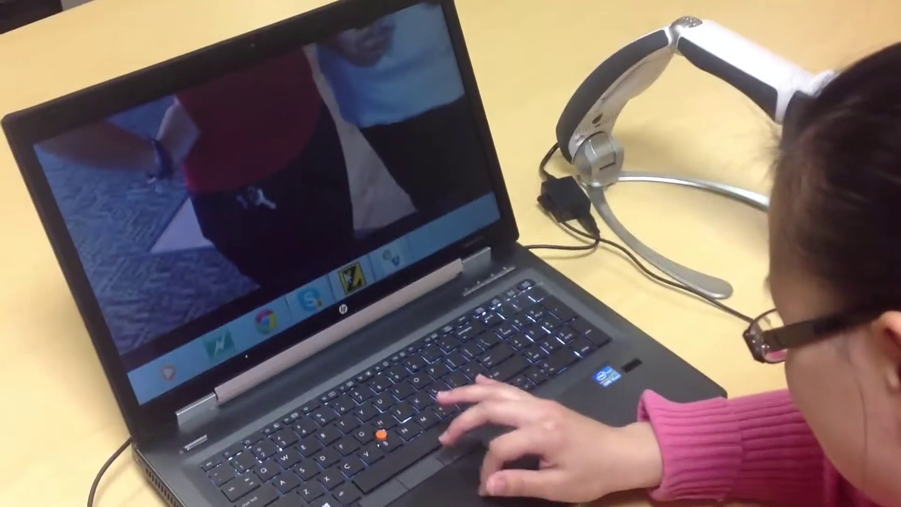
pyautogui.hotkey('ctrl', 'capslock', 'u')
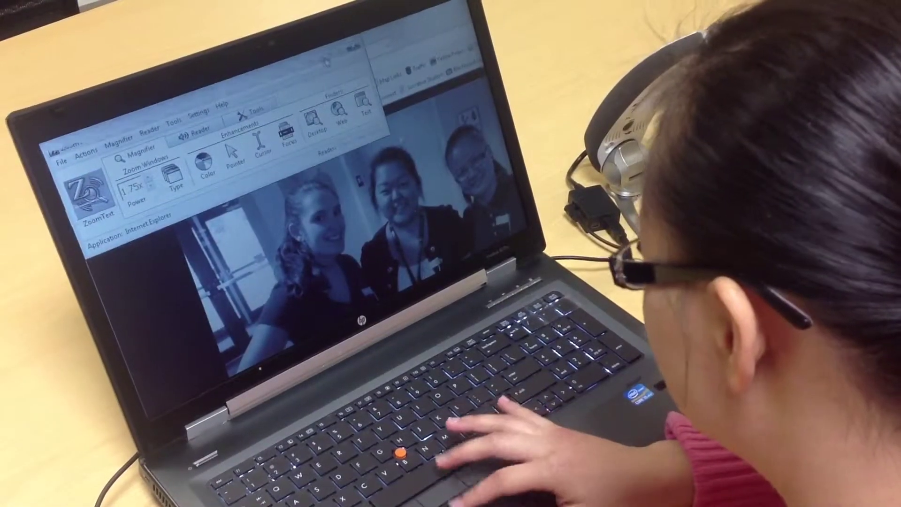
# Step: Hide ZoomText's settings, zoom the photos in and out, then bring the settings window back
pyautogui.hotkey('ctrl', 'capslock', 'u')
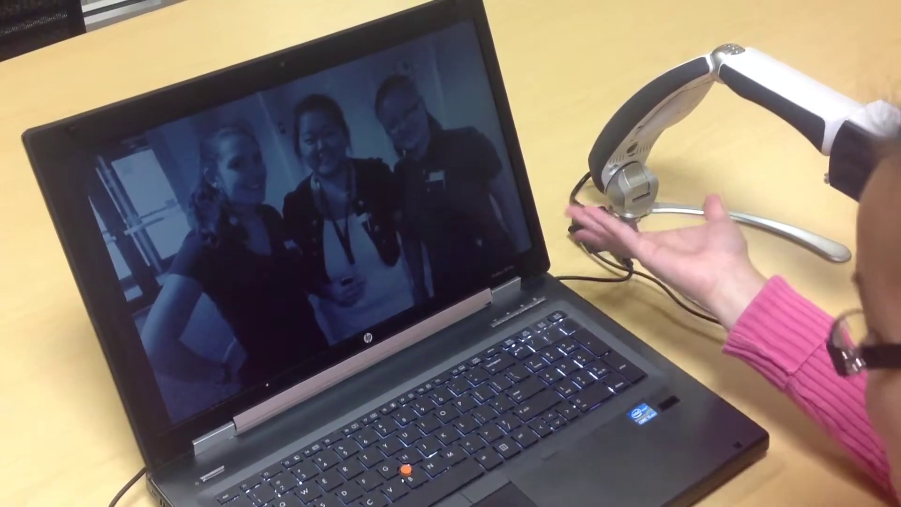
pyautogui.hotkey('ctrl', 'capslock', 'Up')
pyautogui.hotkey('ctrl', 'capslock', 'Up')
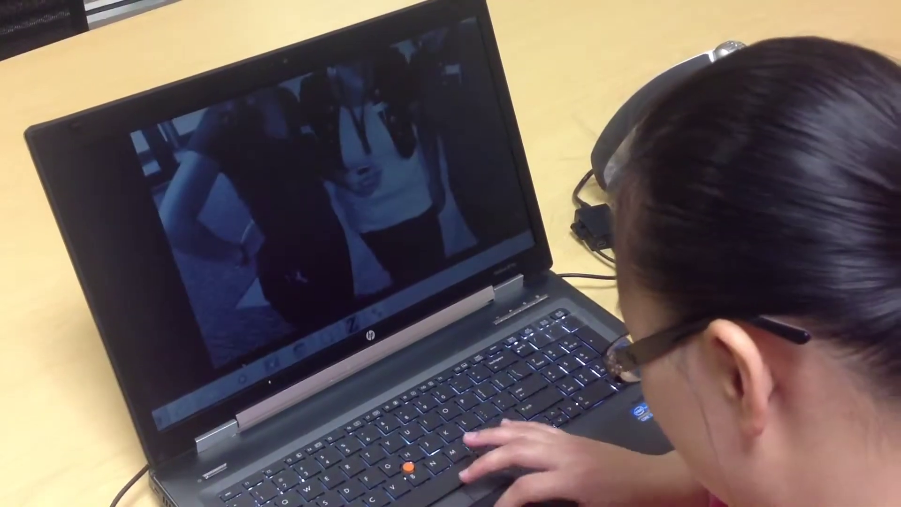
pyautogui.hotkey('ctrl', 'capslock', 'Down')
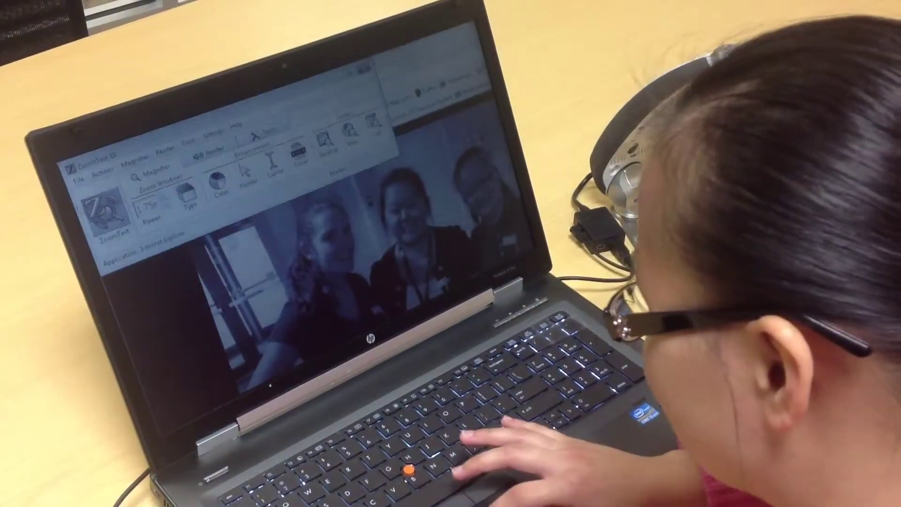
pyautogui.hotkey('ctrl', 'capslock', 'Up')
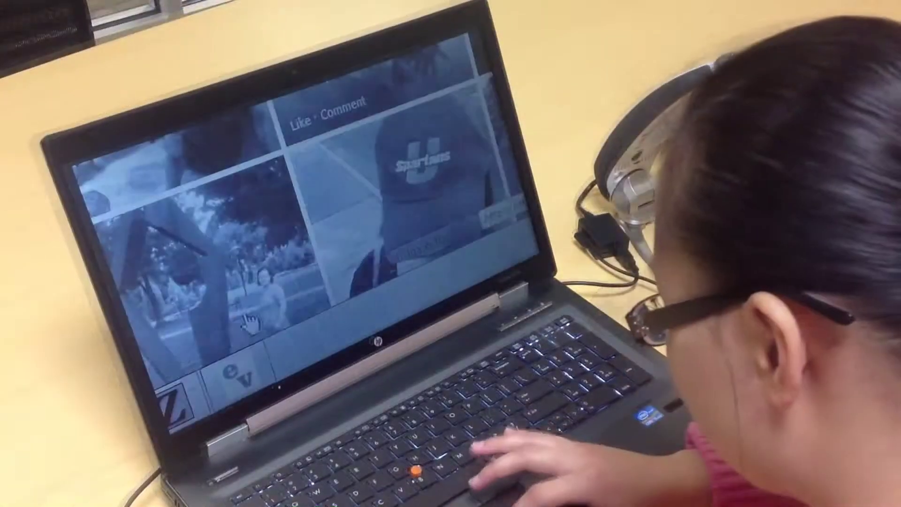
pyautogui.hotkey('ctrl', 'capslock', 'Down')
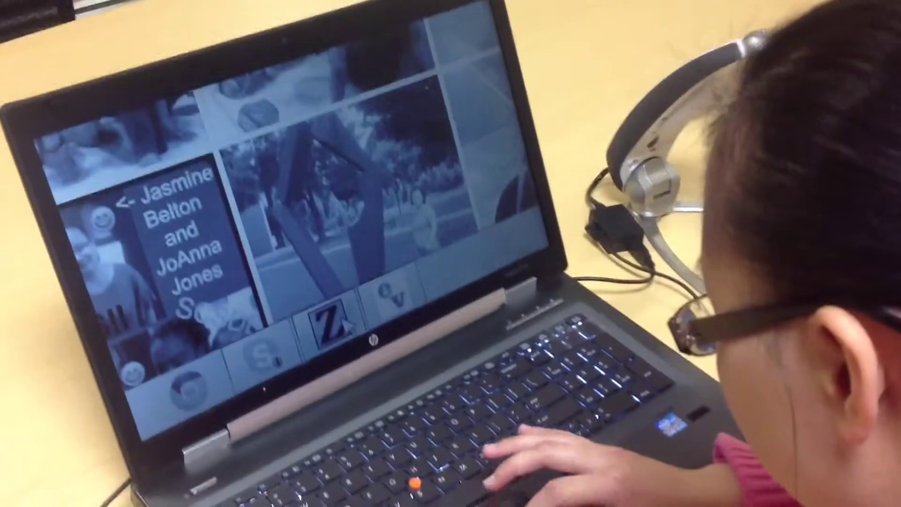
pyautogui.click(331, 327)
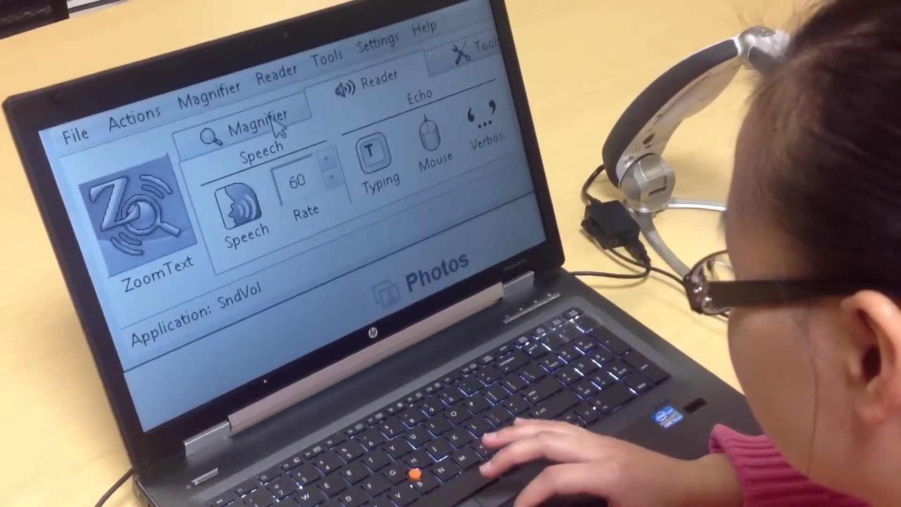
pyautogui.click(272, 113)
pyautogui.hotkey('alt', 'shift', 'Down')
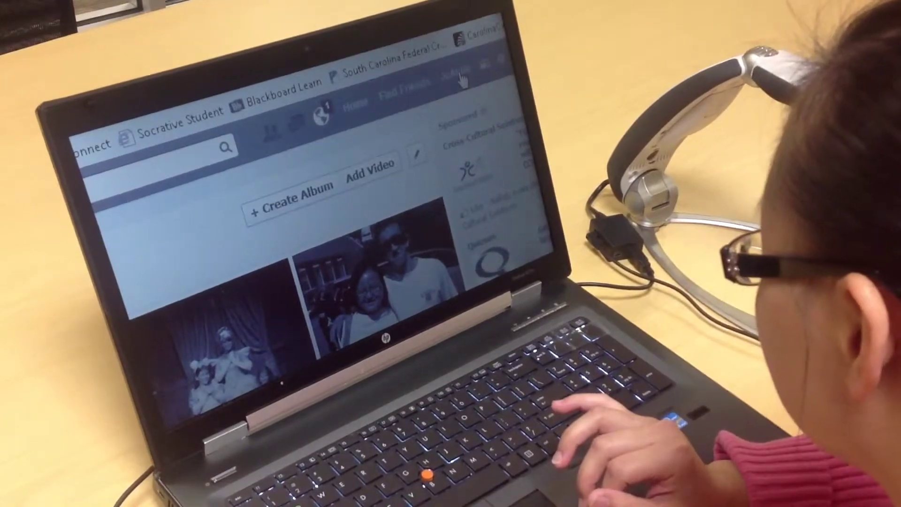
pyautogui.click(458, 79)
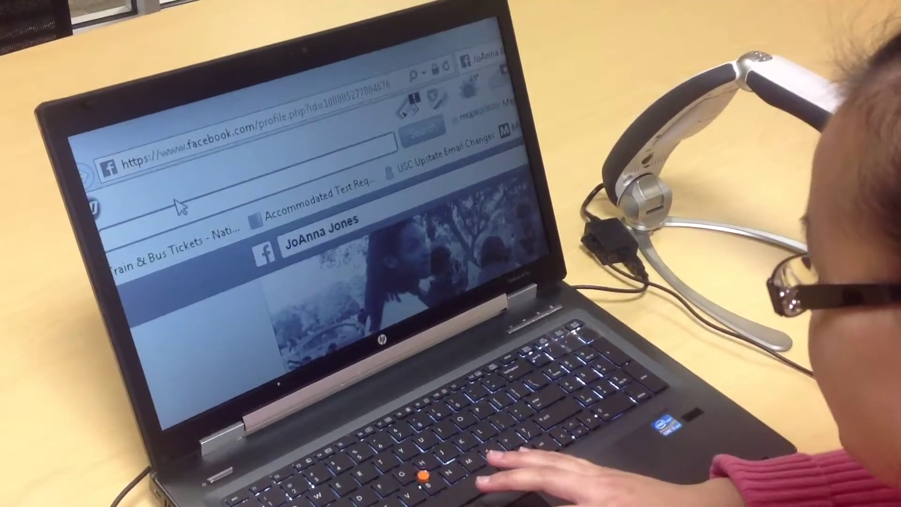
# Step: Pick 'Photos of my friends' from the Facebook search suggestions to show friends' recent photos
pyautogui.click(372, 221)
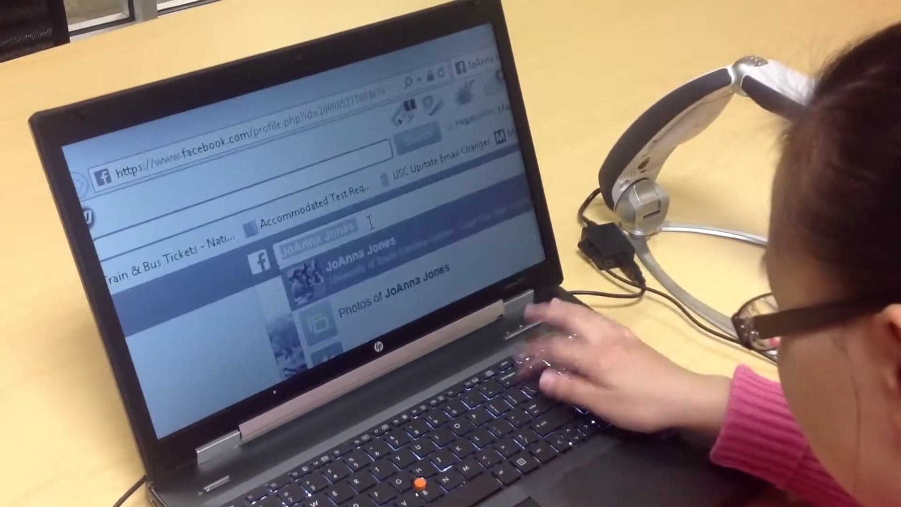
pyautogui.press('BackSpace')
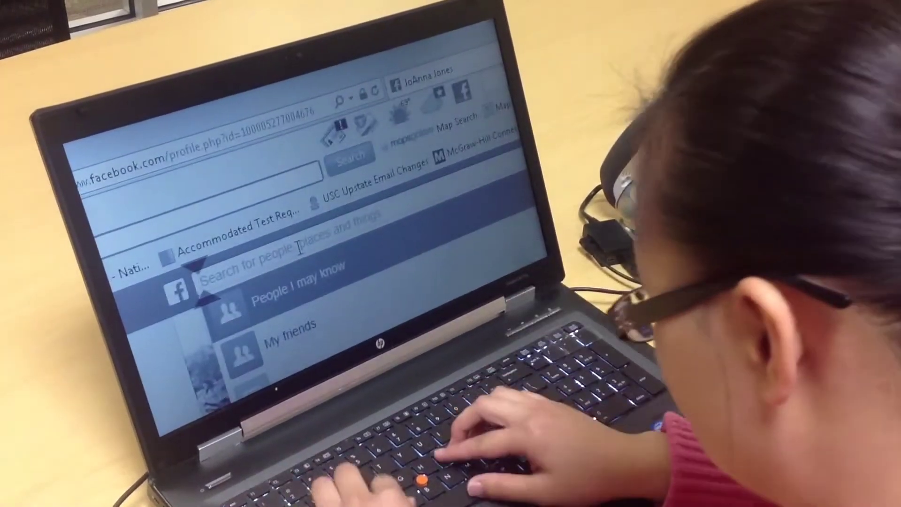
pyautogui.press('Down')
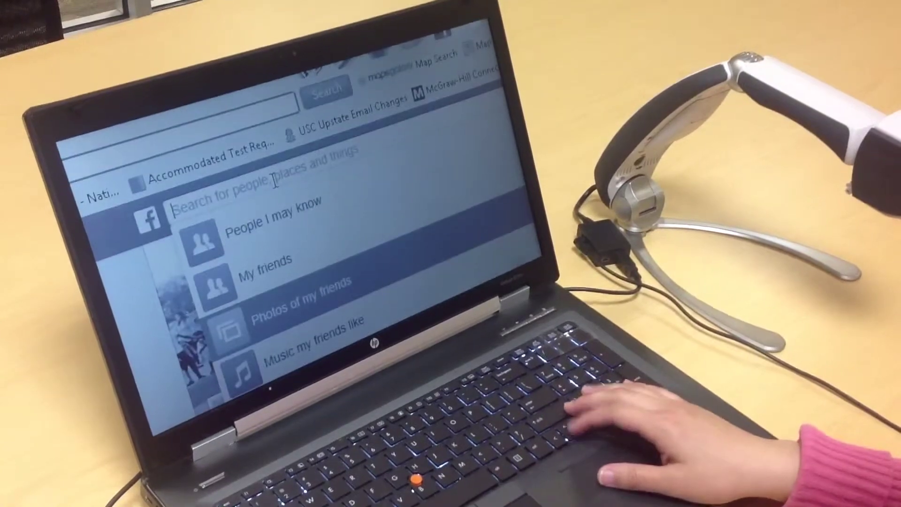
pyautogui.press('Return')
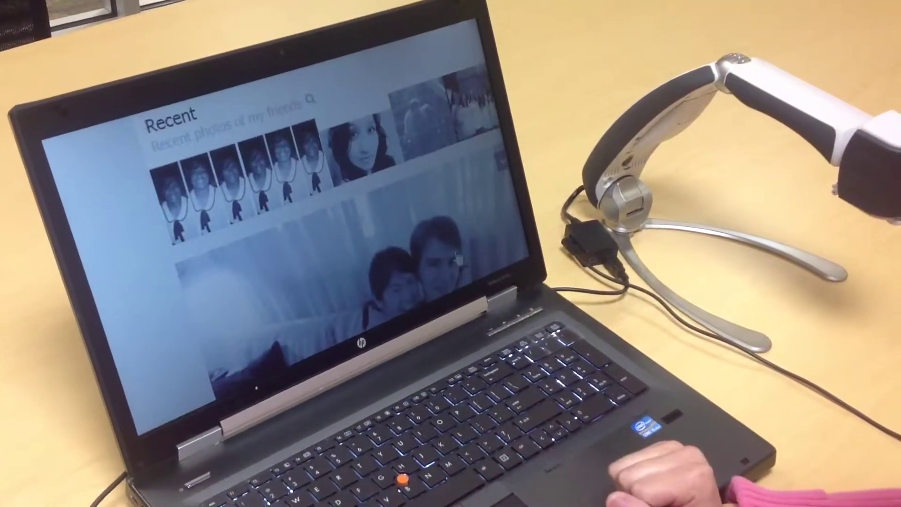
# Step: Open a friend's photo large, then disable Speech on ZoomText's Reader tab
pyautogui.click(457, 260)
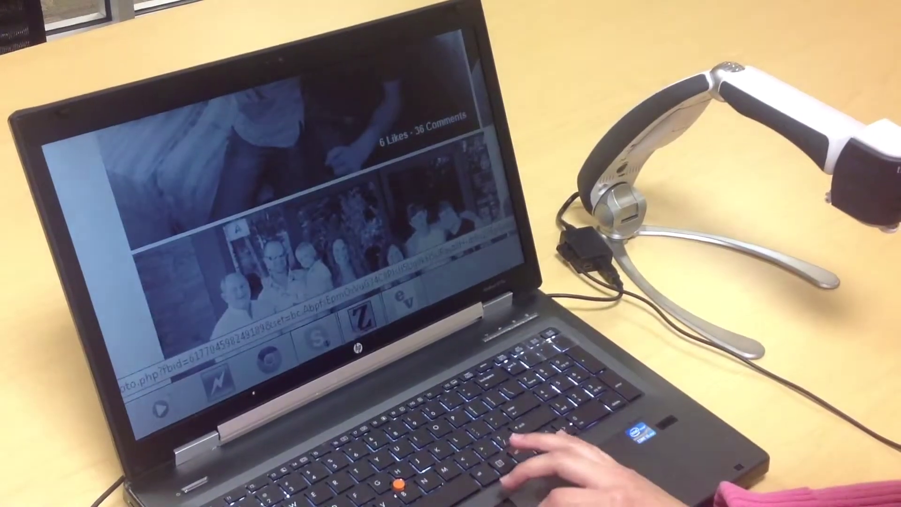
pyautogui.click(361, 317)
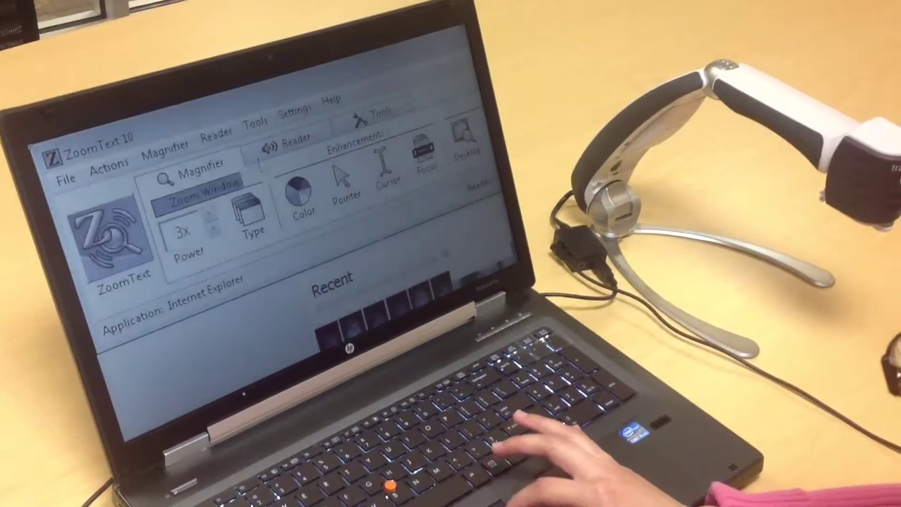
pyautogui.click(282, 146)
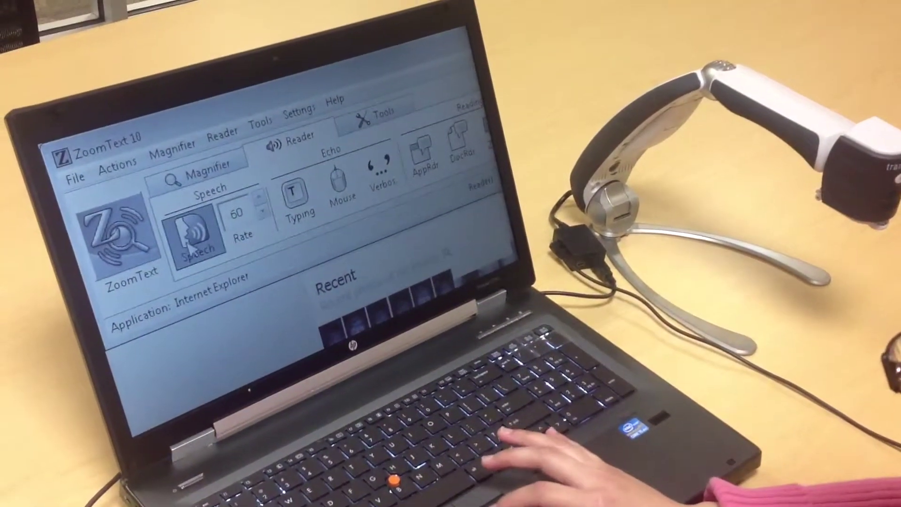
pyautogui.click(191, 246)
pyautogui.click(195, 201)
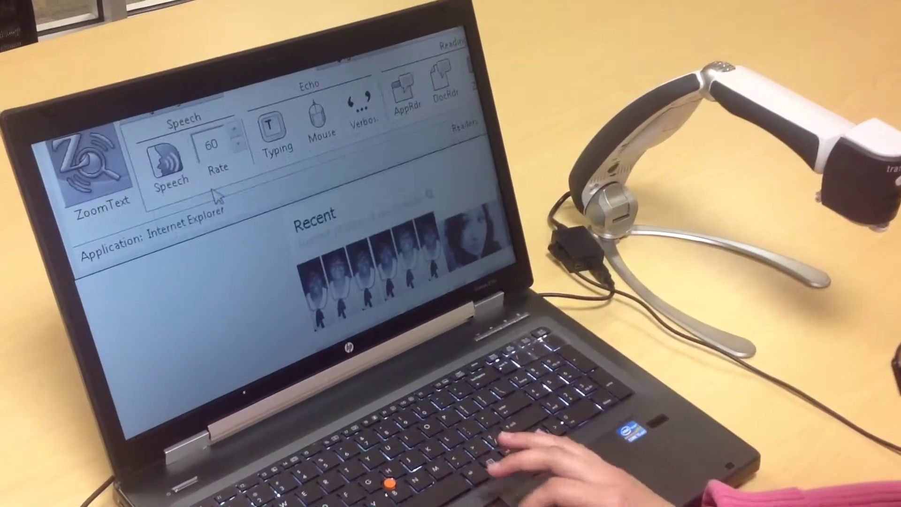